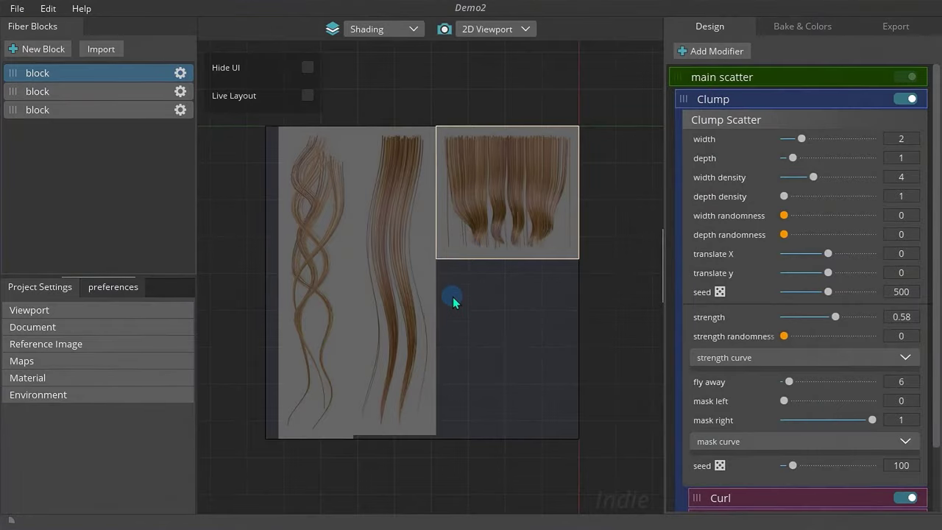
Select the long wavy, curly and short wavy hair tiles in the atlas
click(432, 280)
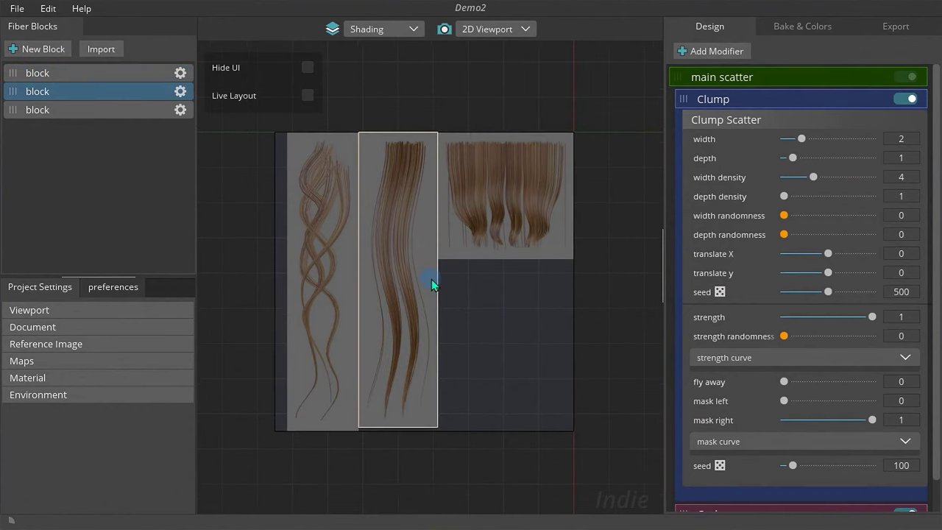
click(352, 289)
click(381, 280)
click(487, 226)
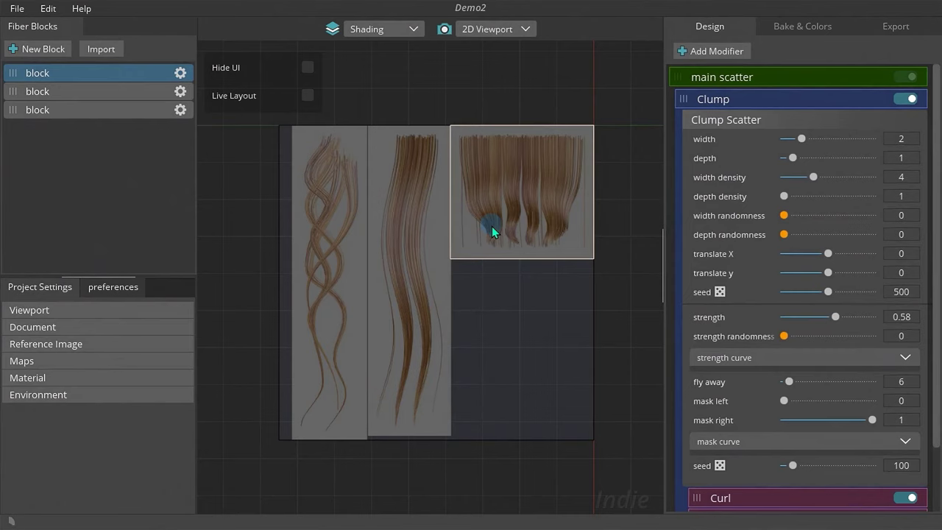
scroll(505, 231, up, 1)
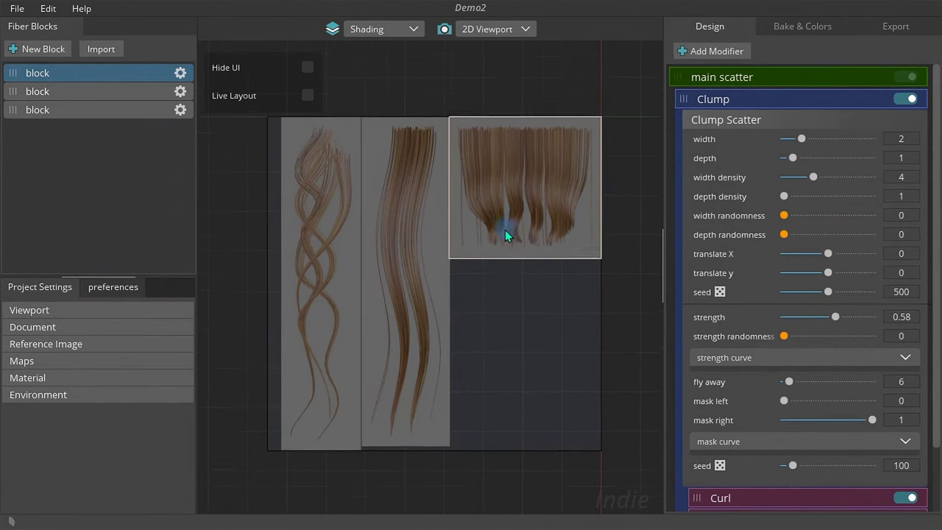
scroll(505, 234, down, 1)
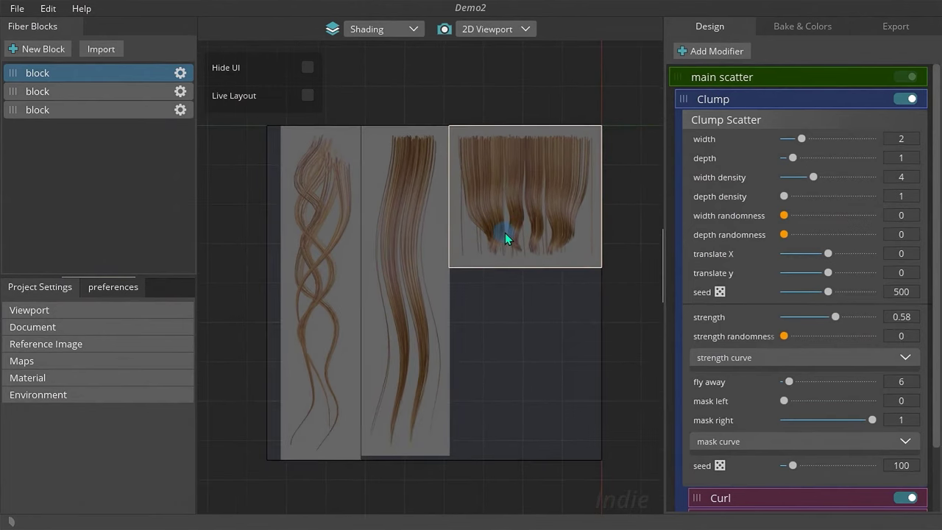
scroll(505, 239, down, 1)
scroll(493, 296, up, 1)
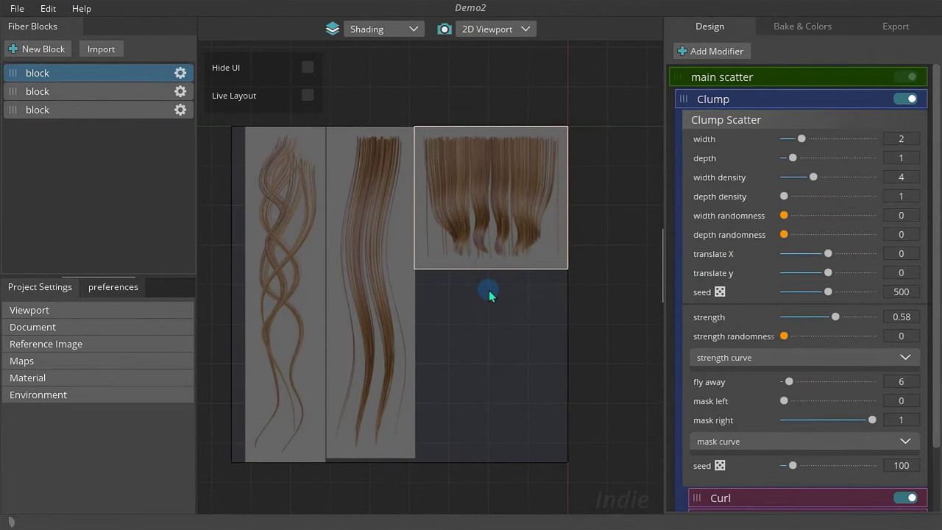
scroll(490, 295, down, 1)
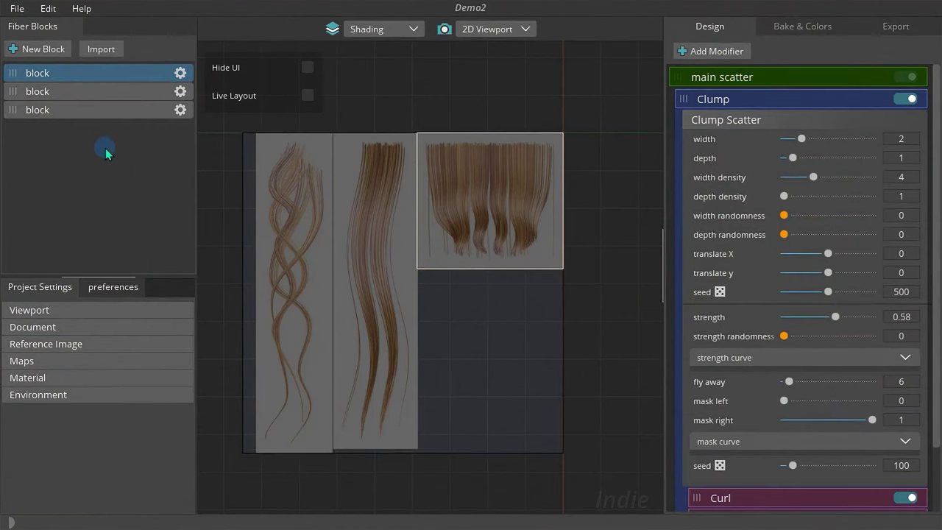
Add a new hair block and move its straight tile to the right of the curly tile
click(54, 50)
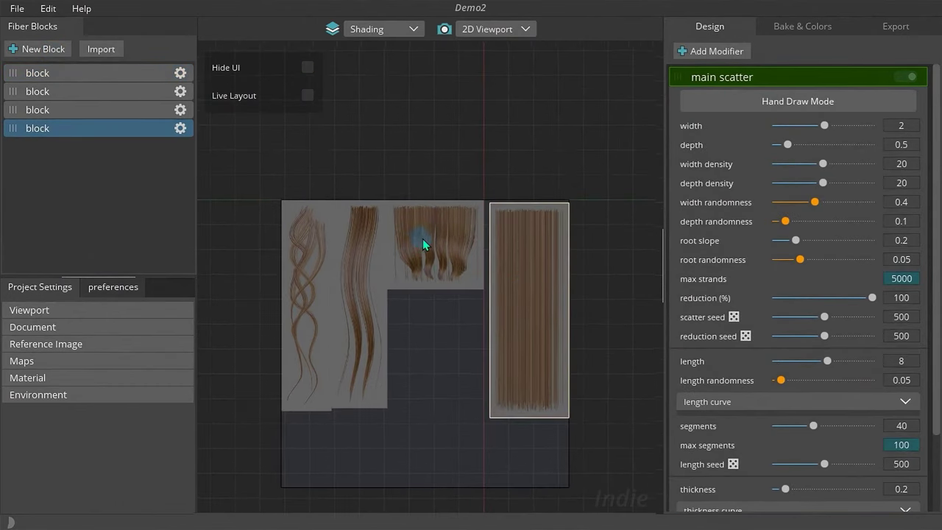
click(313, 263)
mouse_move(289, 266)
mouse_down()
mouse_move(292, 249)
mouse_move(322, 423)
mouse_move(437, 315)
mouse_move(391, 317)
mouse_move(316, 229)
mouse_up()
click(511, 293)
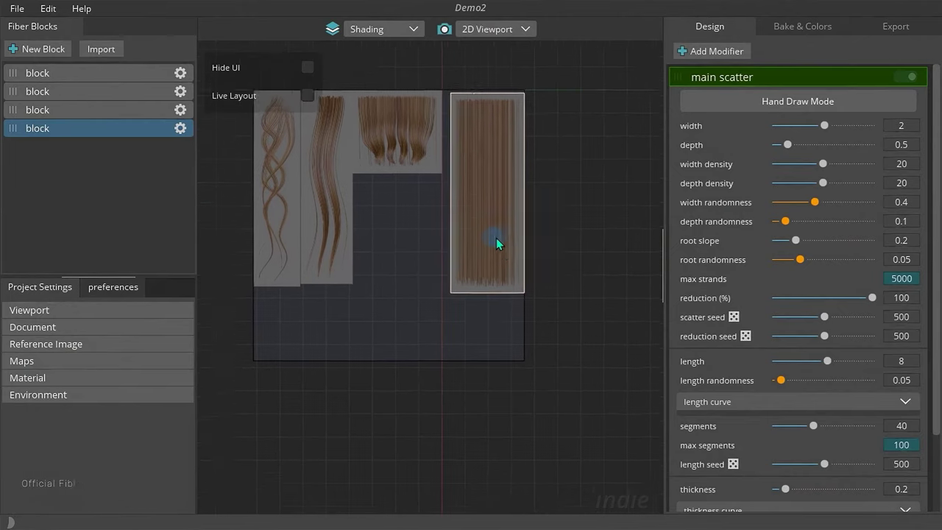
mouse_move(487, 245)
mouse_down()
mouse_move(631, 151)
mouse_move(505, 446)
mouse_move(479, 307)
mouse_move(629, 403)
mouse_move(501, 201)
mouse_move(496, 260)
mouse_up()
right_click(92, 135)
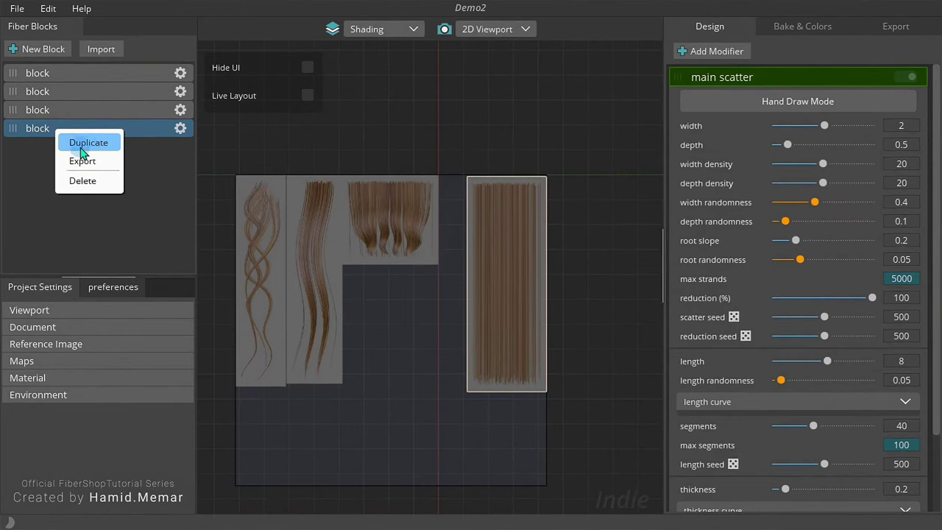
click(89, 143)
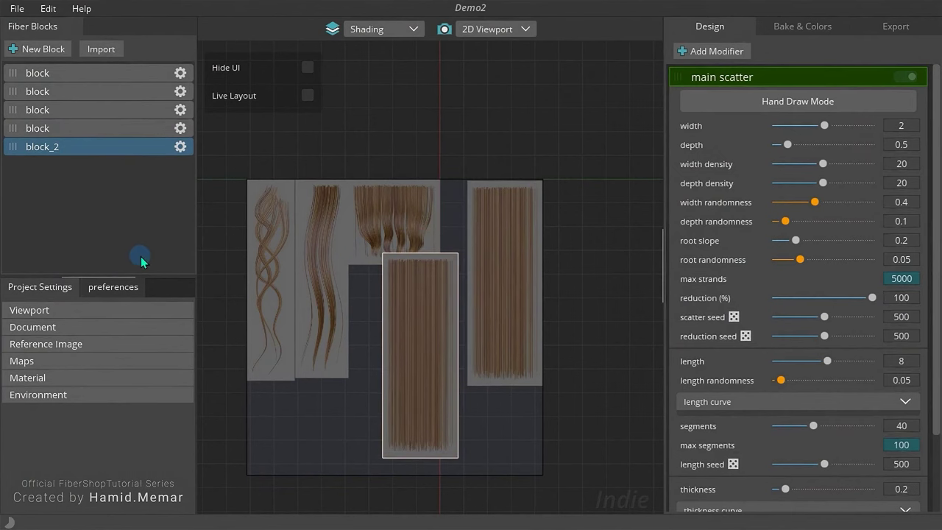
right_click(105, 150)
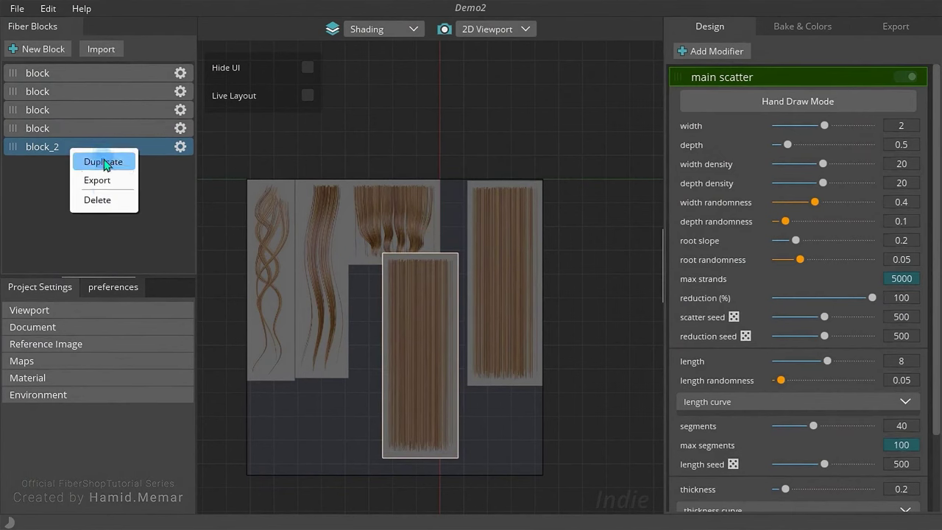
click(112, 207)
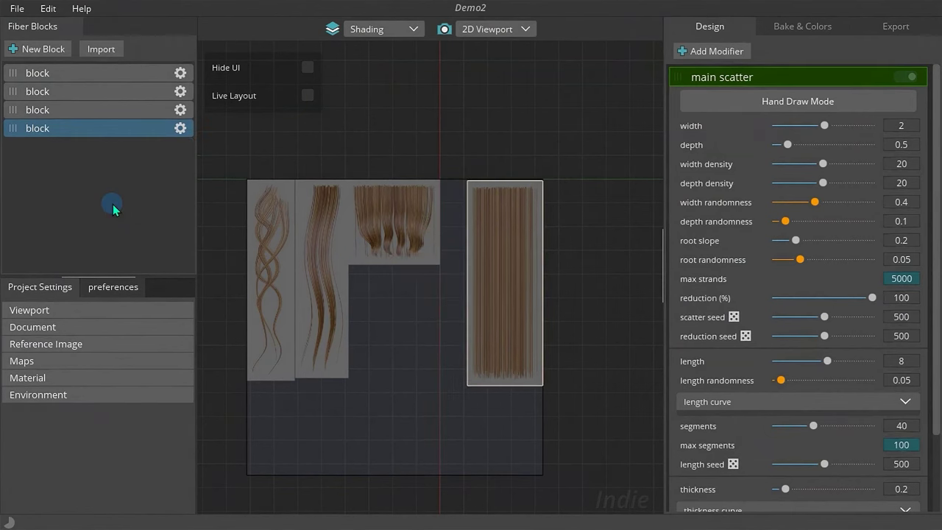
double_click(44, 73)
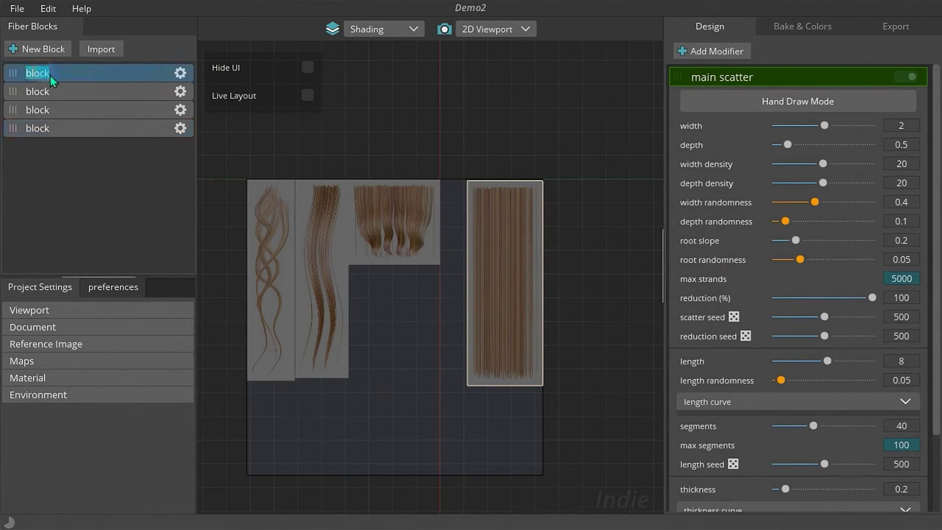
text(a)
double_click(45, 92)
text(b)
double_click(46, 110)
text(c)
click(44, 129)
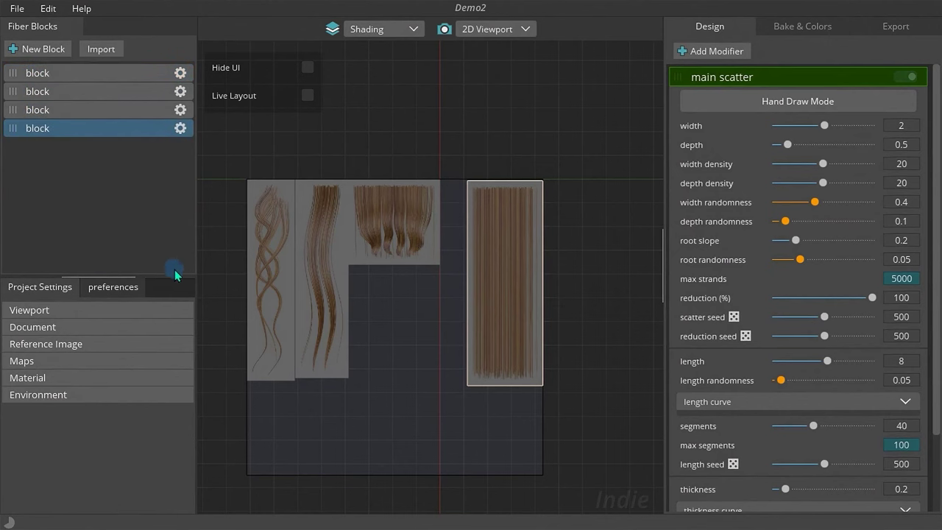
Select the atlas tiles and show the second block's rotation and flip settings
scroll(425, 347, down, 2)
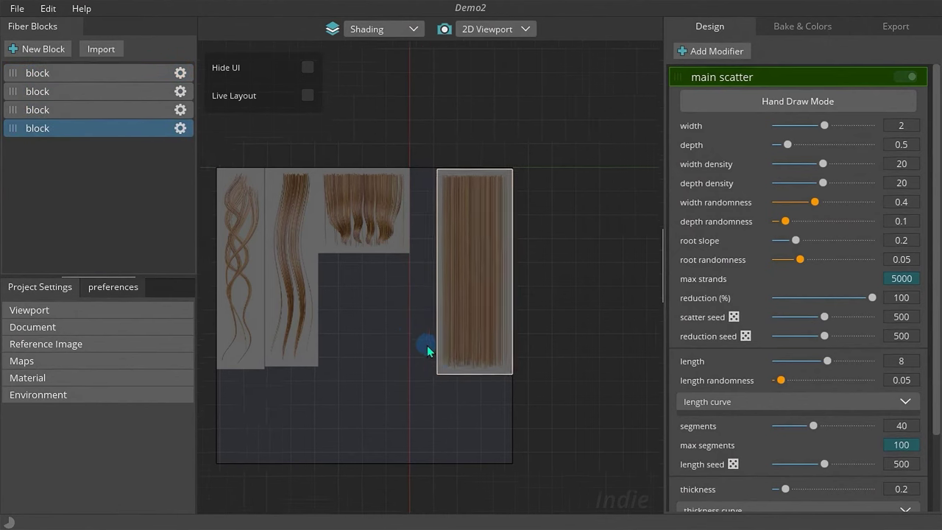
click(368, 203)
click(312, 221)
click(267, 234)
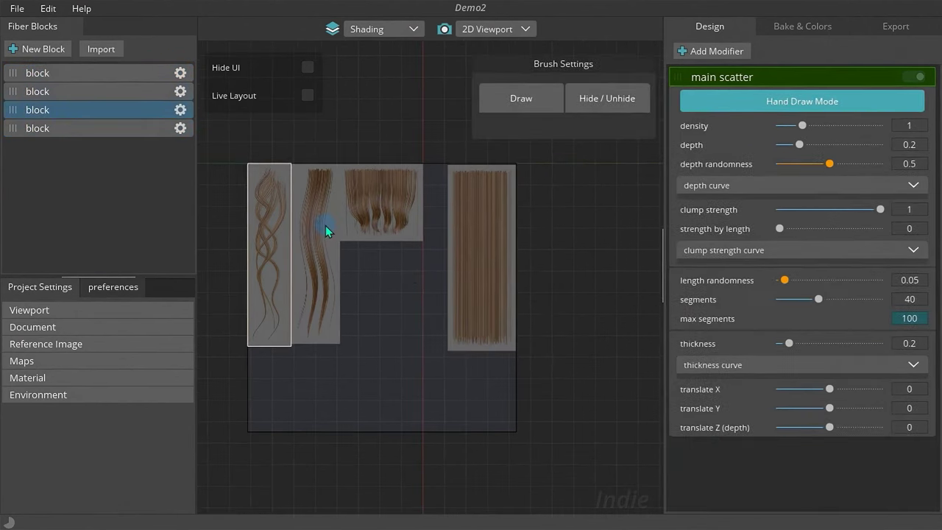
click(325, 225)
click(180, 91)
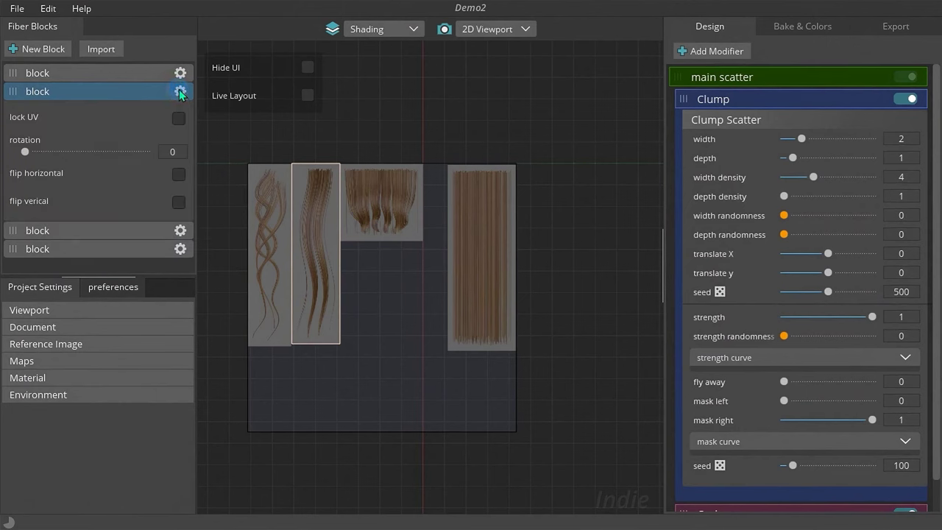
click(392, 241)
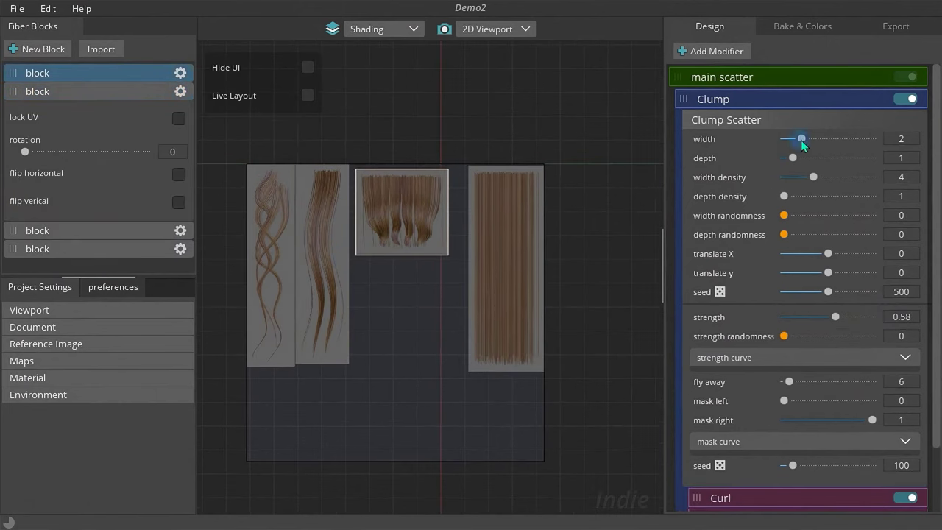
Set the straight-hair block's scatter width to 4
drag(802, 138, 831, 139)
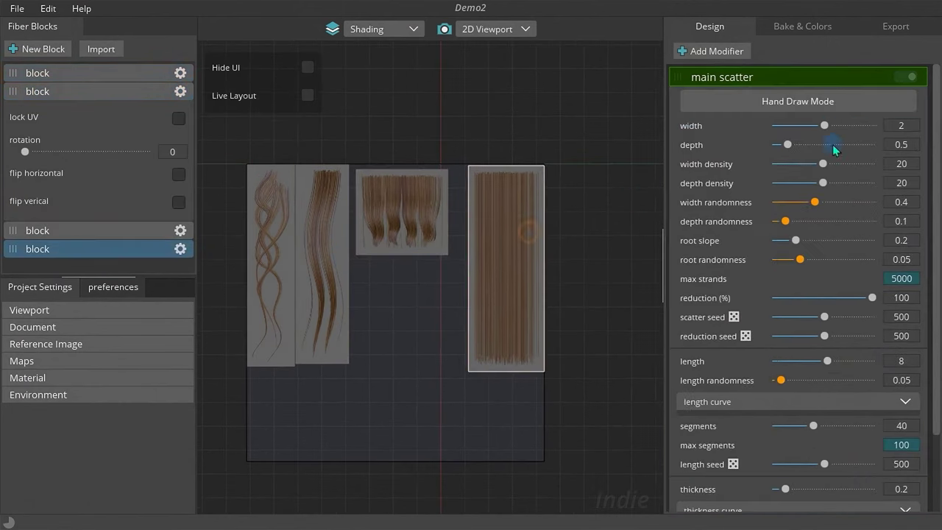
mouse_move(872, 126)
mouse_down()
mouse_move(772, 129)
mouse_move(883, 127)
mouse_up()
click(181, 251)
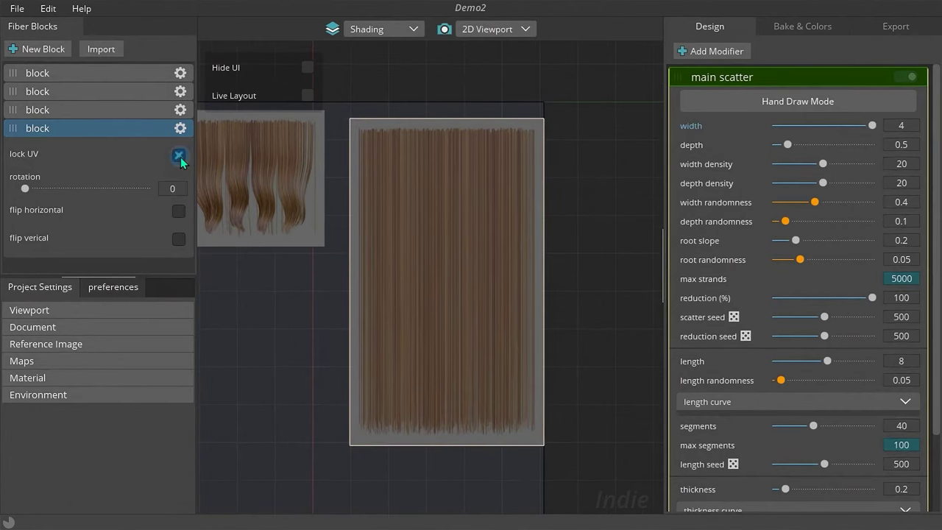
Unlock the second block's UV, and rotate the UV-locked straight block to 145 degrees
mouse_move(871, 129)
mouse_down()
mouse_move(774, 129)
mouse_move(872, 129)
mouse_up()
click(288, 213)
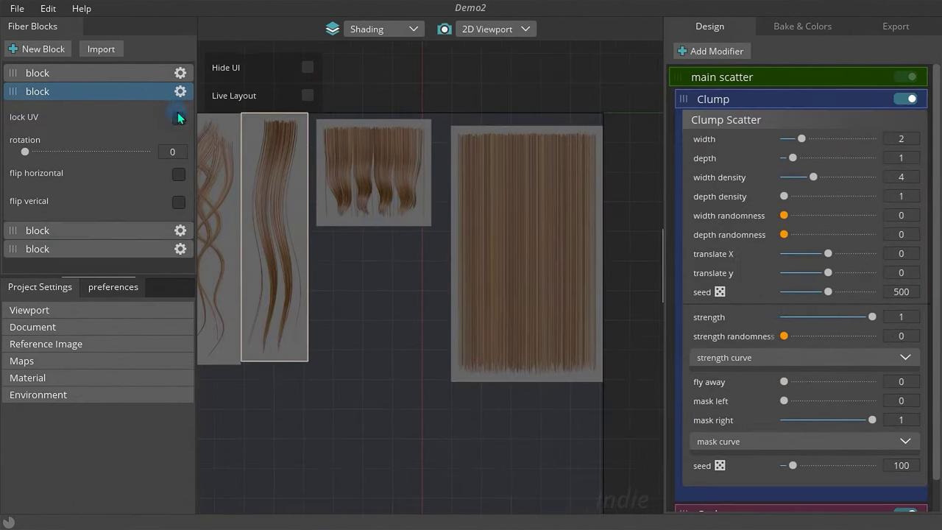
click(178, 118)
click(425, 297)
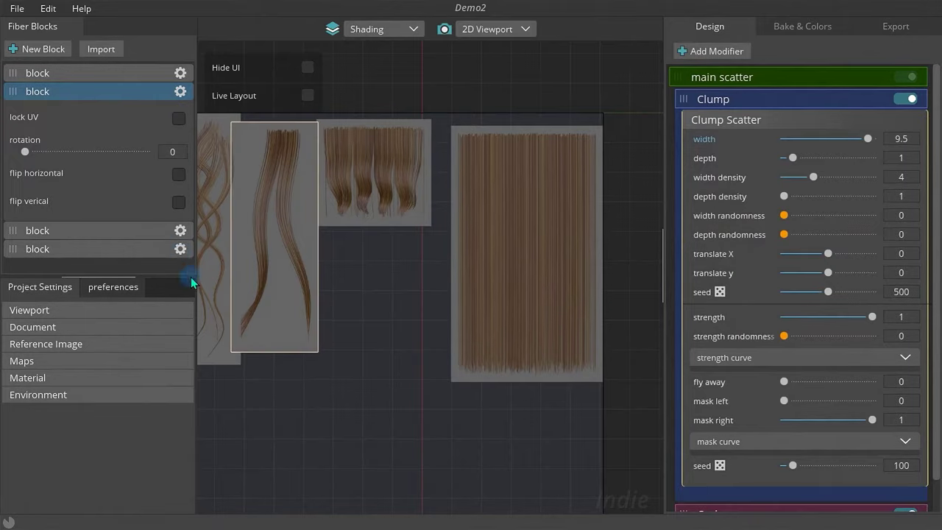
click(180, 249)
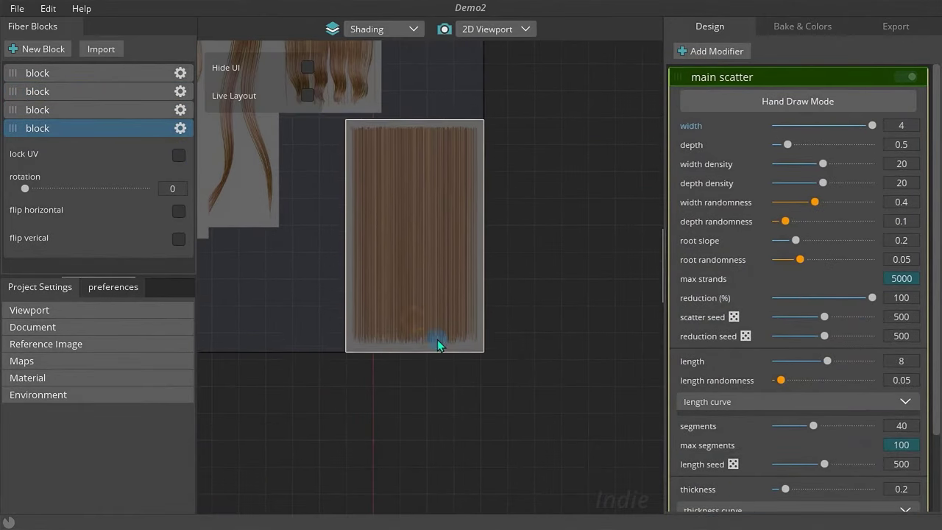
click(25, 189)
drag(24, 190, 99, 189)
click(178, 156)
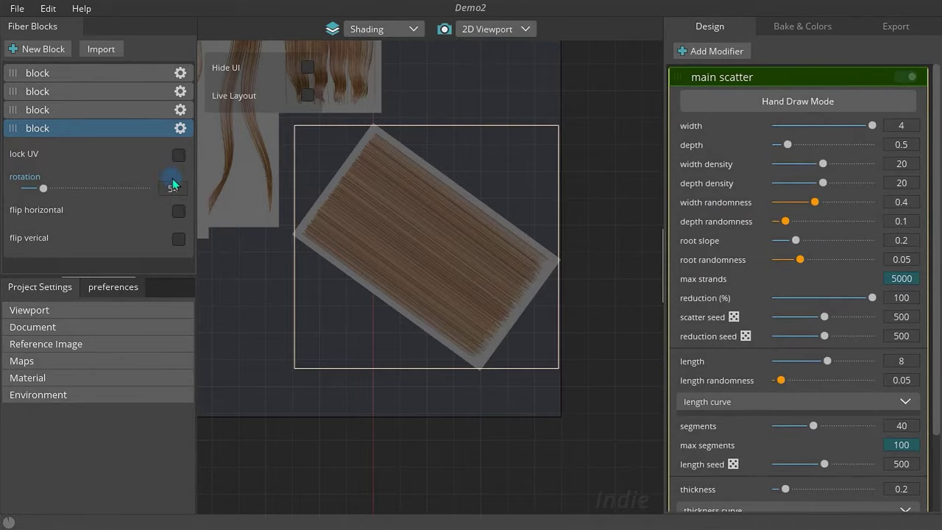
drag(44, 189, 75, 188)
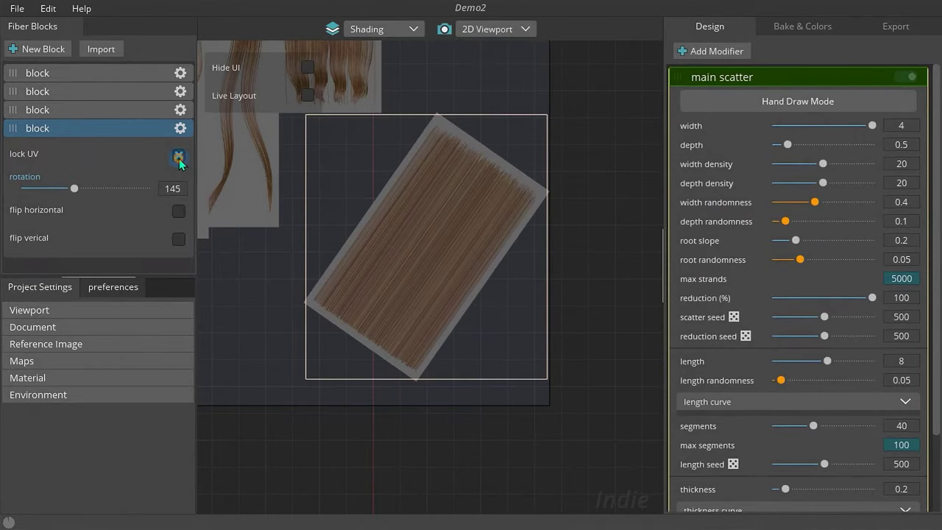
Delete the fourth block and toggle the middle block's horizontal and vertical flips
right_click(110, 131)
click(107, 182)
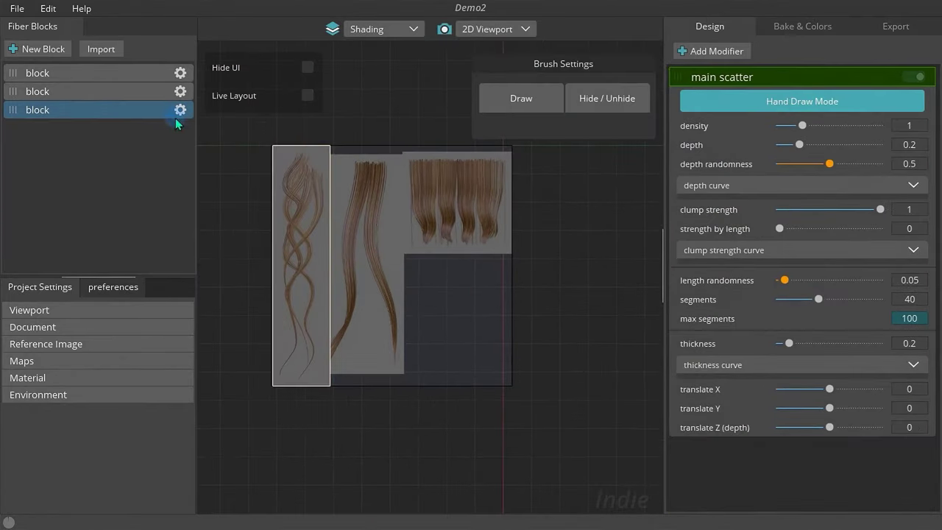
click(351, 195)
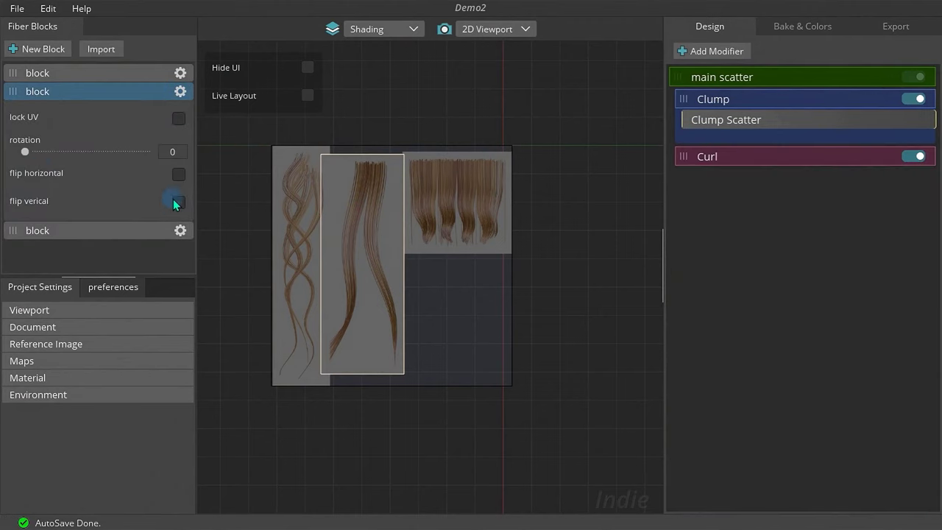
click(178, 175)
click(178, 176)
click(179, 176)
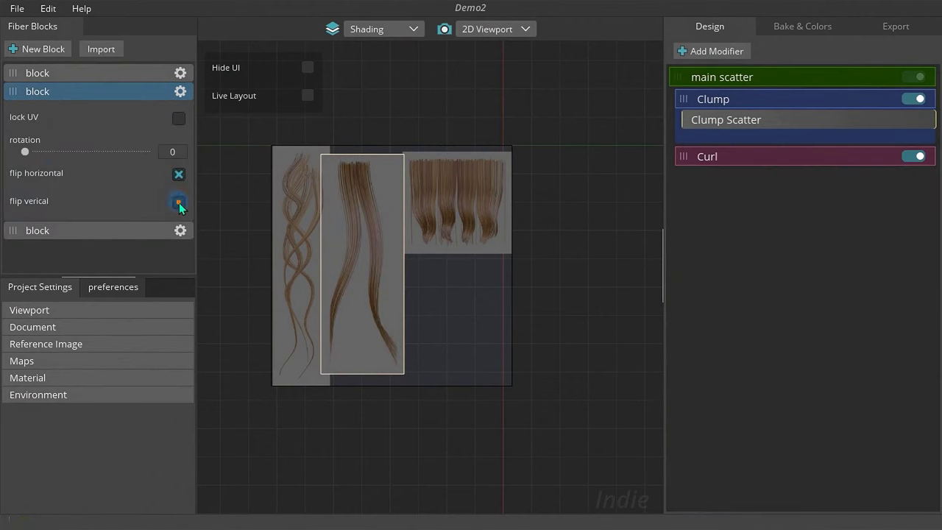
click(179, 202)
click(179, 203)
click(178, 204)
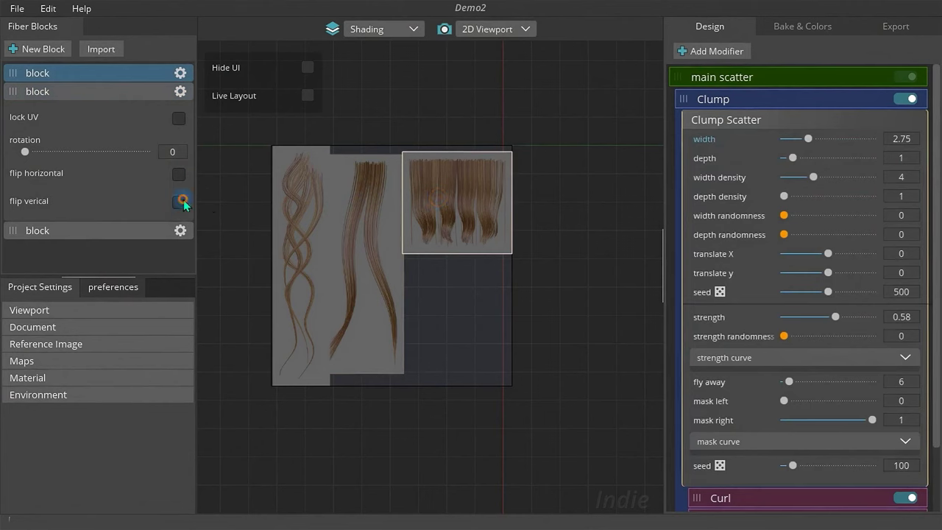
click(179, 174)
Show the hair in the 3D view and orbit it to an angled view
click(457, 214)
click(445, 32)
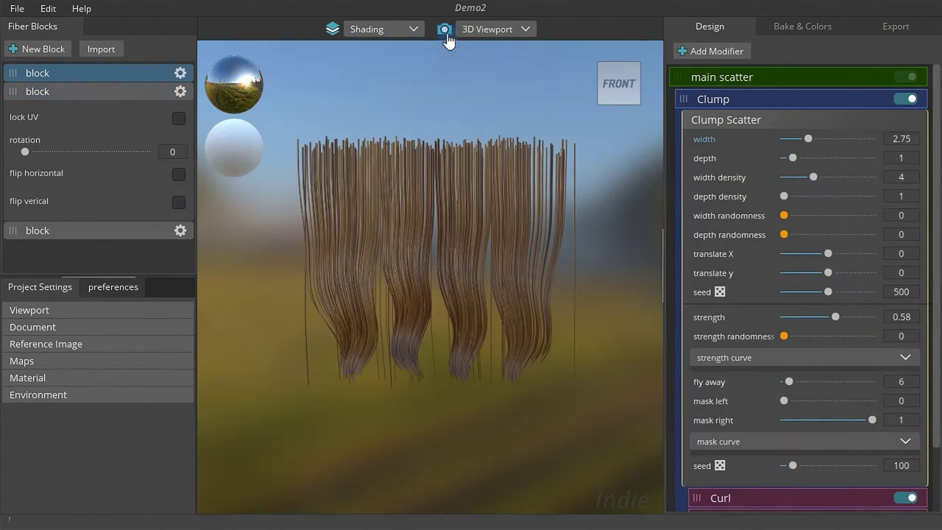
click(124, 95)
drag(427, 333, 409, 325)
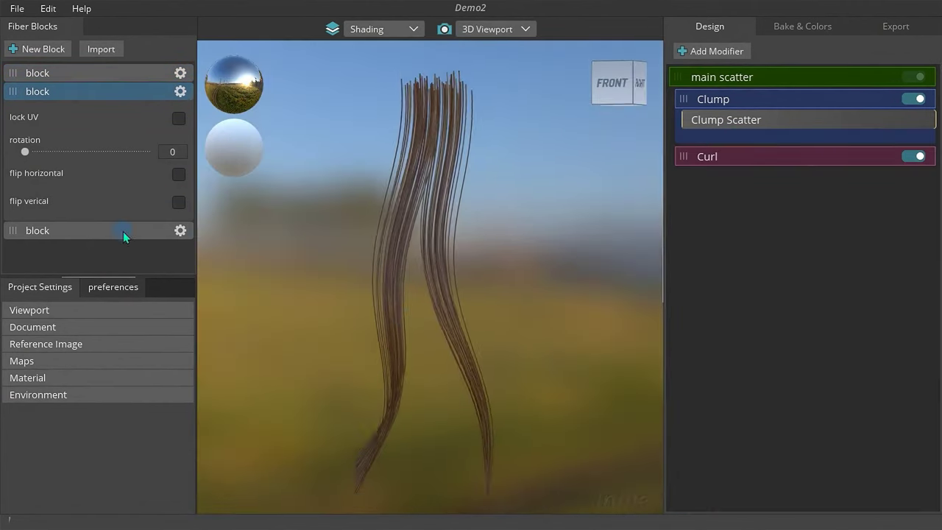
click(123, 232)
click(136, 97)
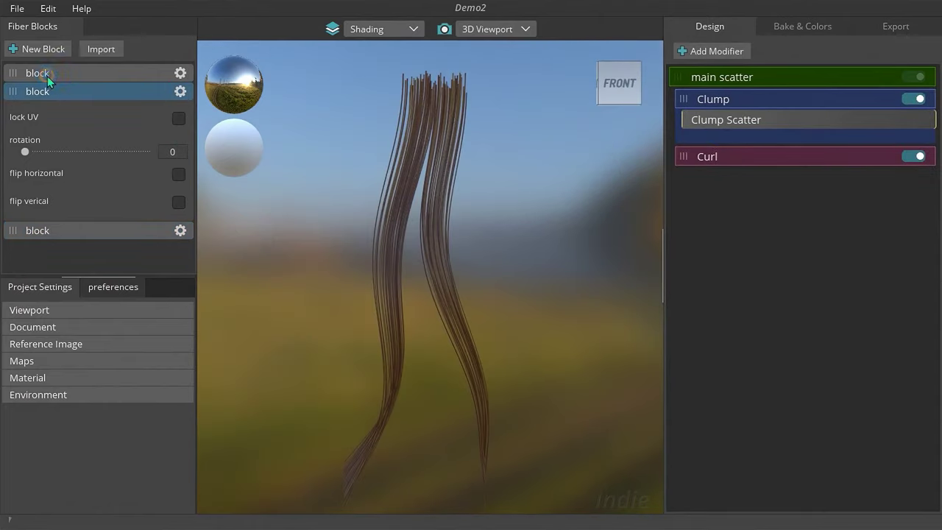
Rename the first block to a and the third block to c
double_click(49, 74)
text(a)
double_click(46, 99)
double_click(46, 231)
text(c)
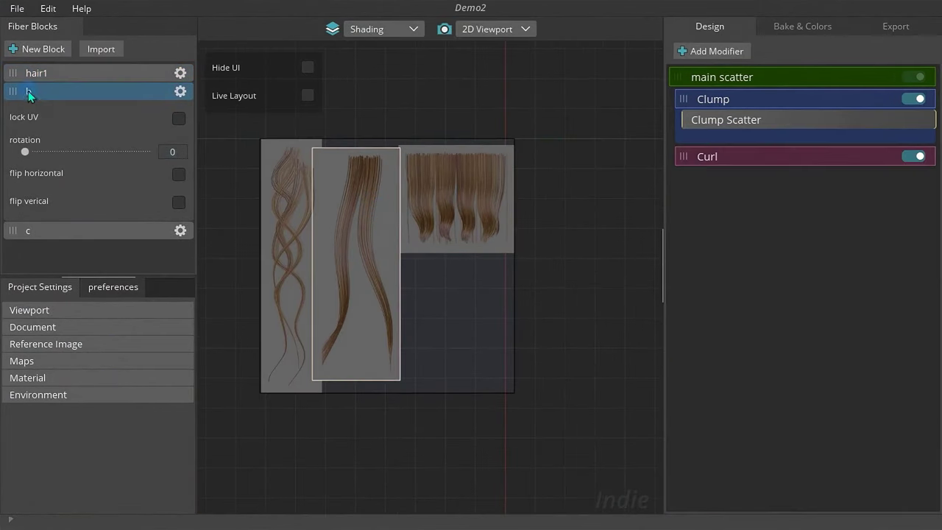
Export the hair2 block to the file My Hair Block
right_click(109, 93)
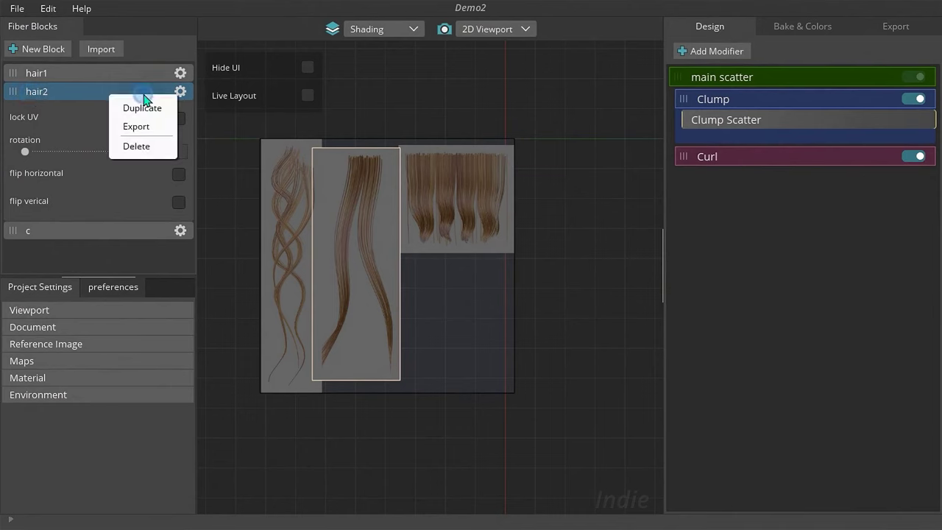
click(159, 132)
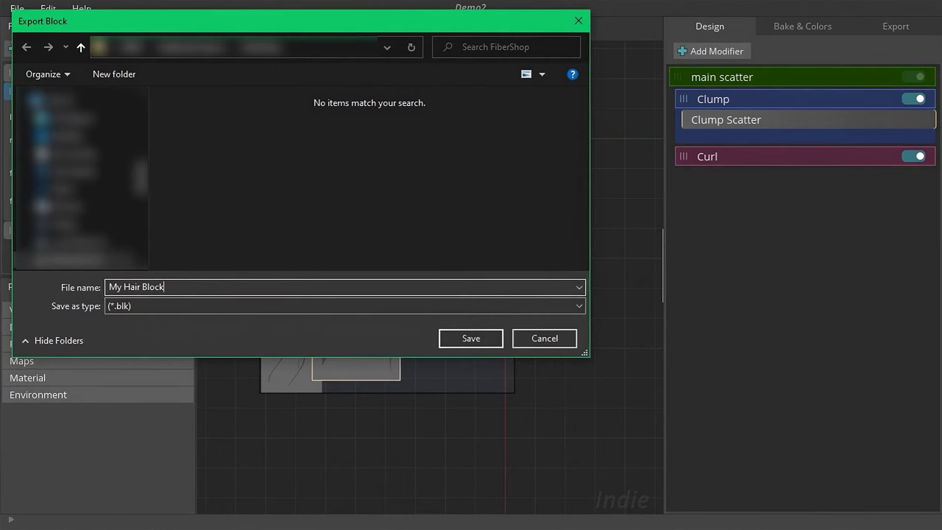
key(Return)
Start a new untitled project, discarding the old project's unsaved changes
click(17, 9)
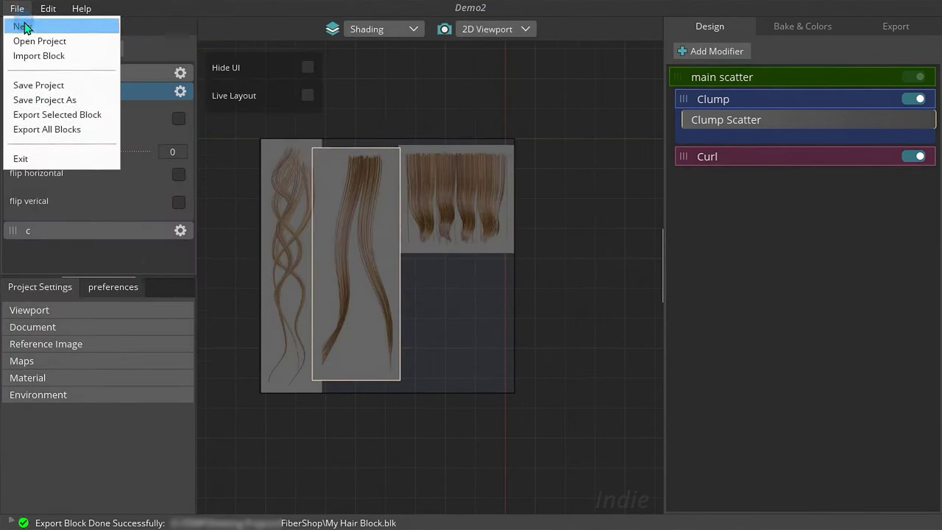
click(33, 25)
click(469, 291)
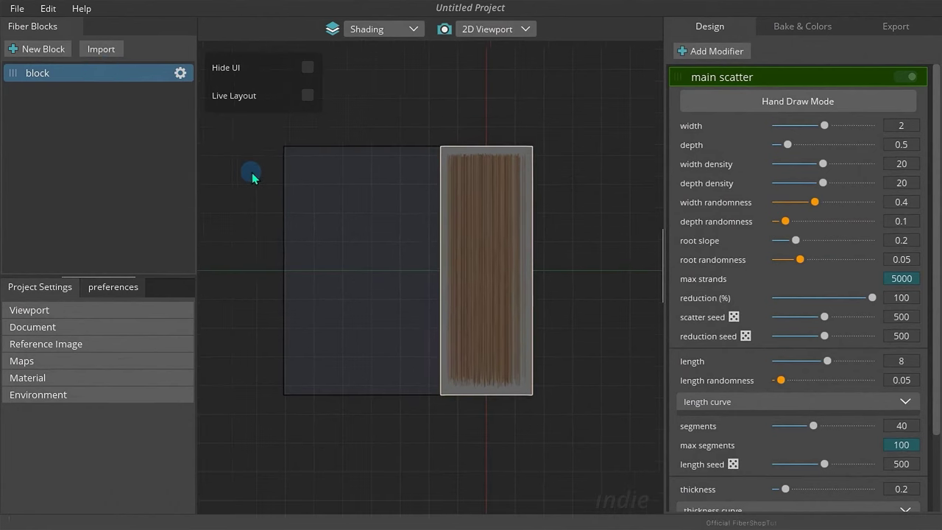
Import the My Hair Block file into the new project
click(101, 50)
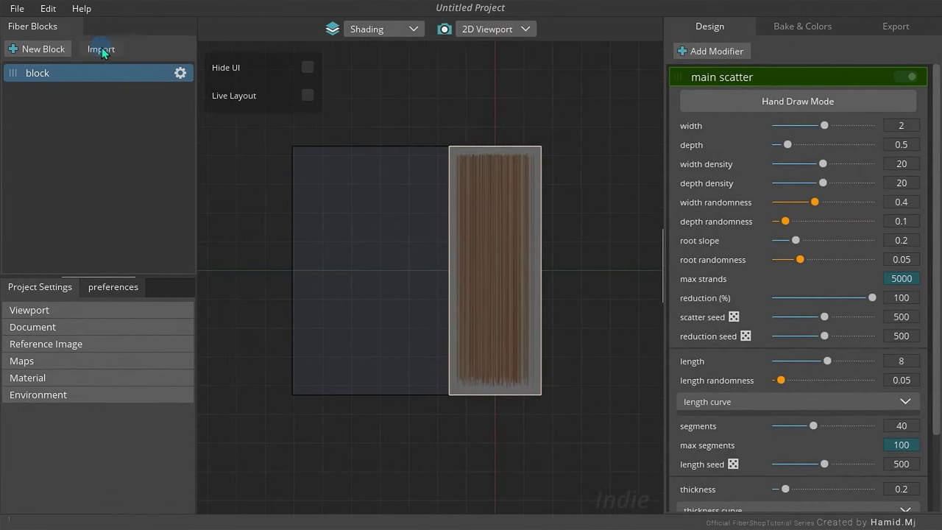
click(376, 135)
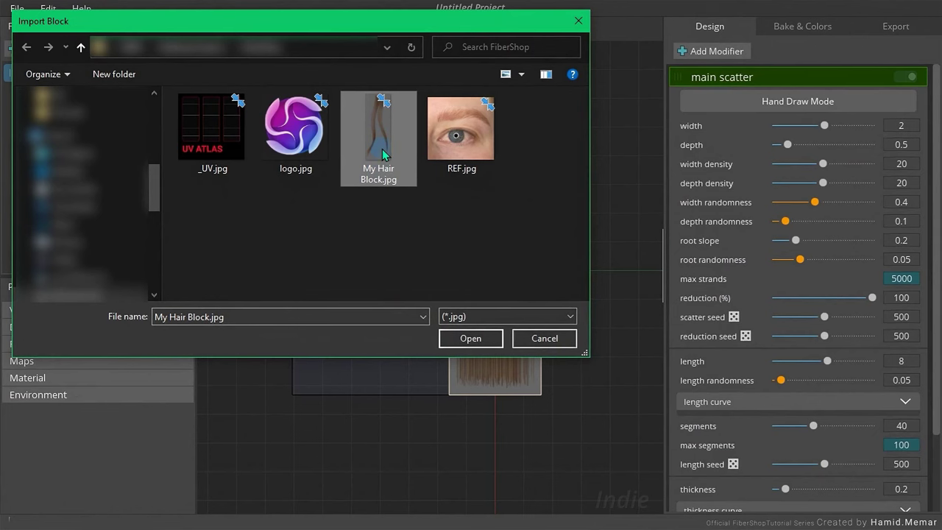
double_click(382, 152)
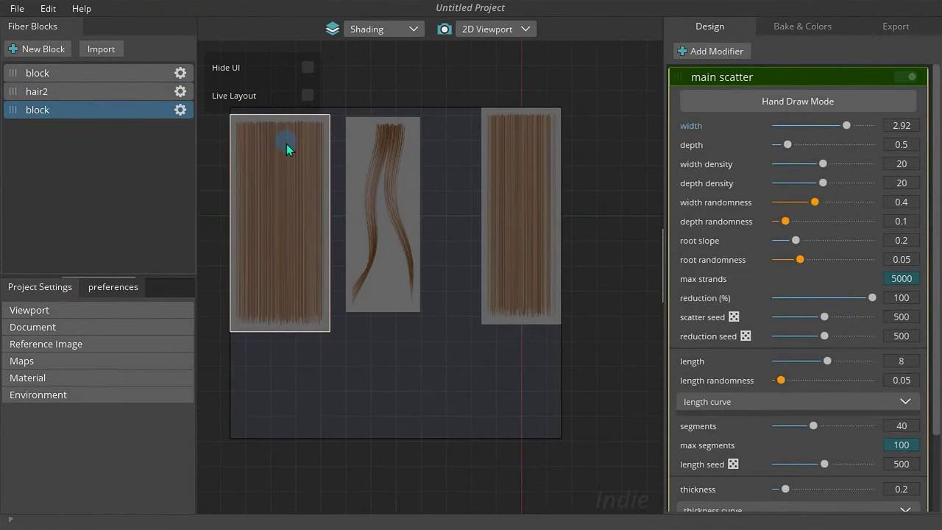
Select hair2 and enable Live Layout with Max Rows set to 1
click(352, 160)
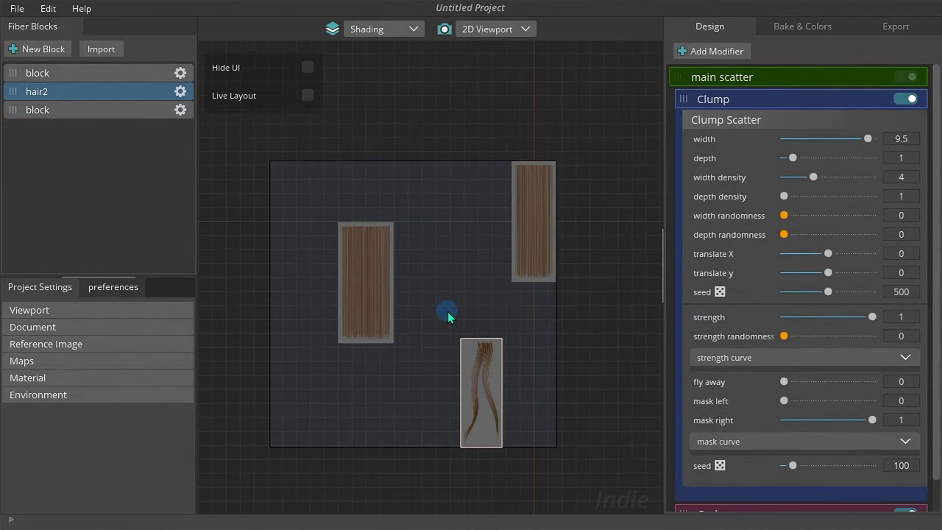
click(307, 97)
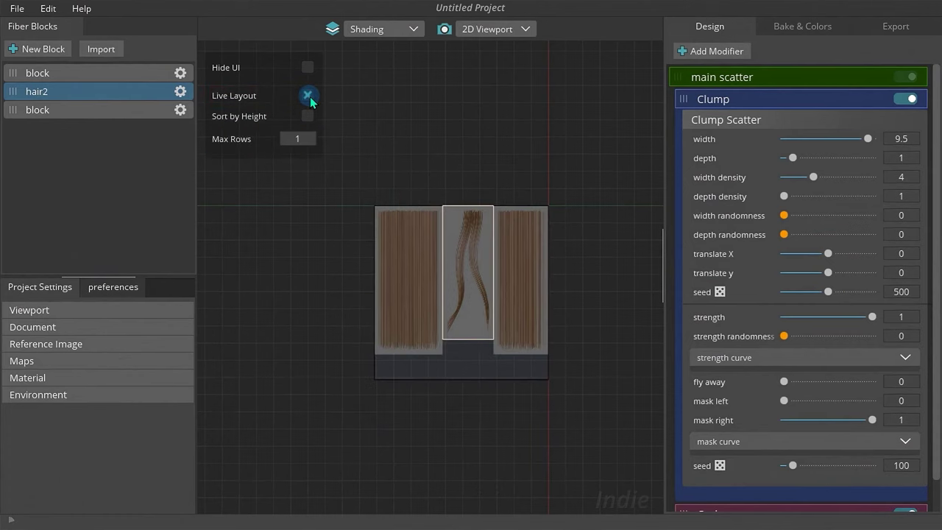
mouse_move(311, 139)
mouse_down()
mouse_move(284, 139)
mouse_move(307, 139)
mouse_move(307, 126)
mouse_up()
click(308, 96)
click(308, 96)
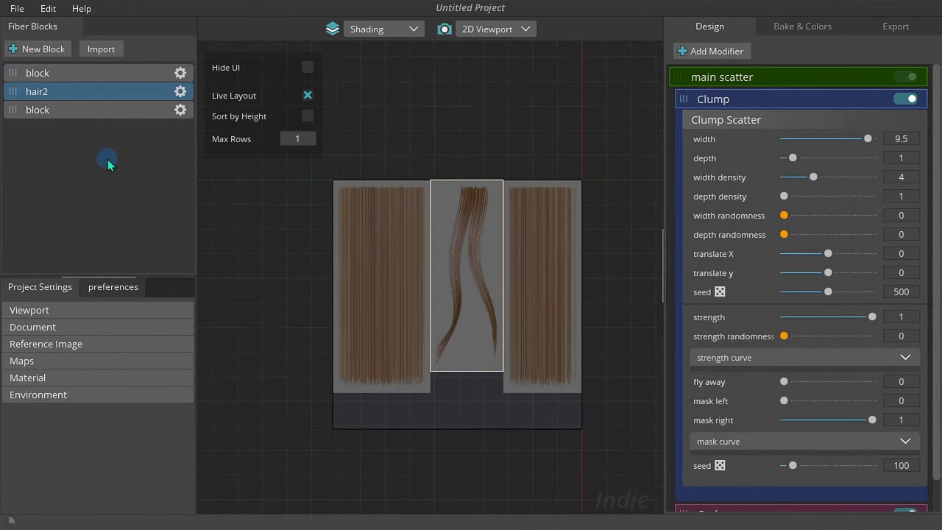
drag(10, 97, 272, 198)
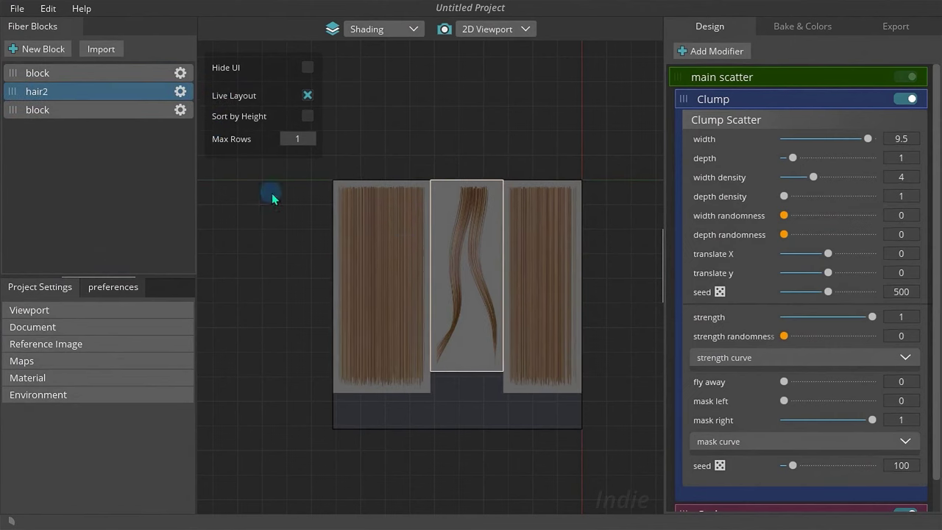
Turn off Live Layout and move hair2 to the top of the block list
click(306, 102)
click(431, 193)
drag(12, 72, 16, 116)
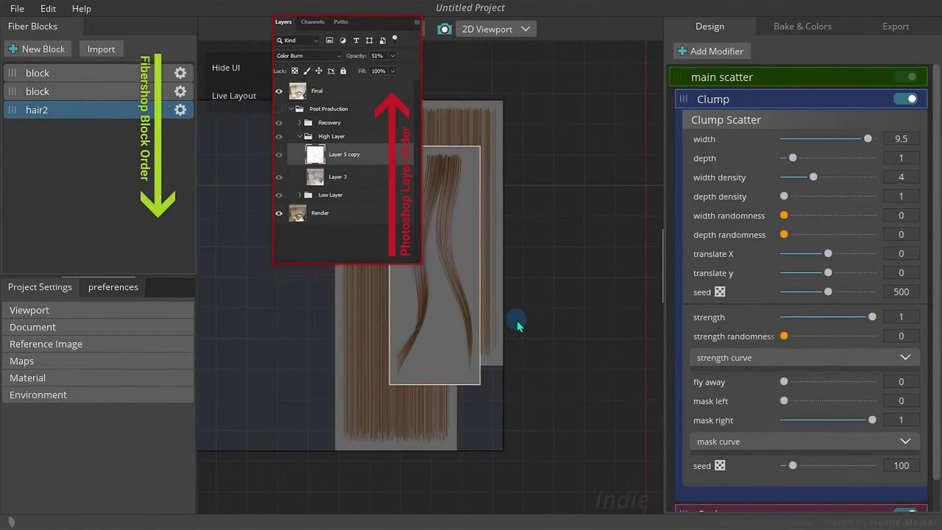
drag(601, 282, 466, 214)
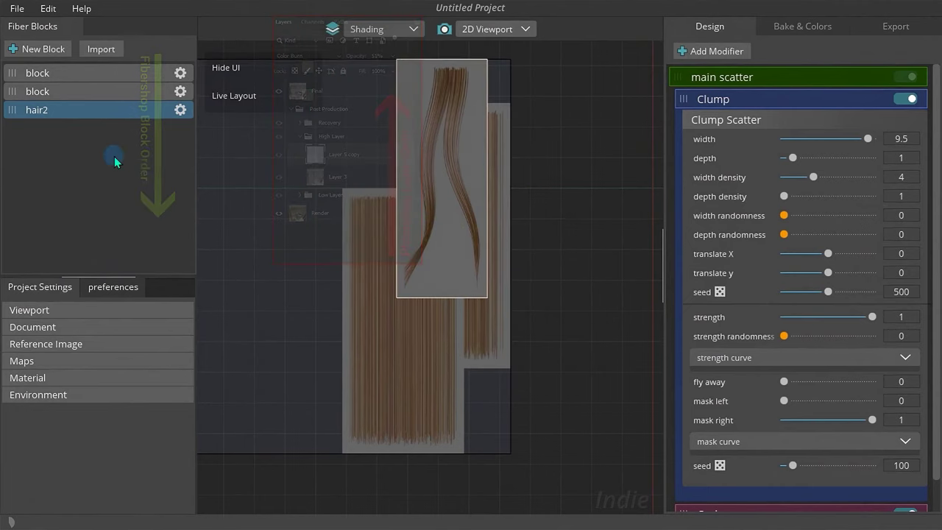
drag(10, 111, 12, 90)
Rotate the last plain block to 91 degrees and re-enable Live Layout
click(19, 111)
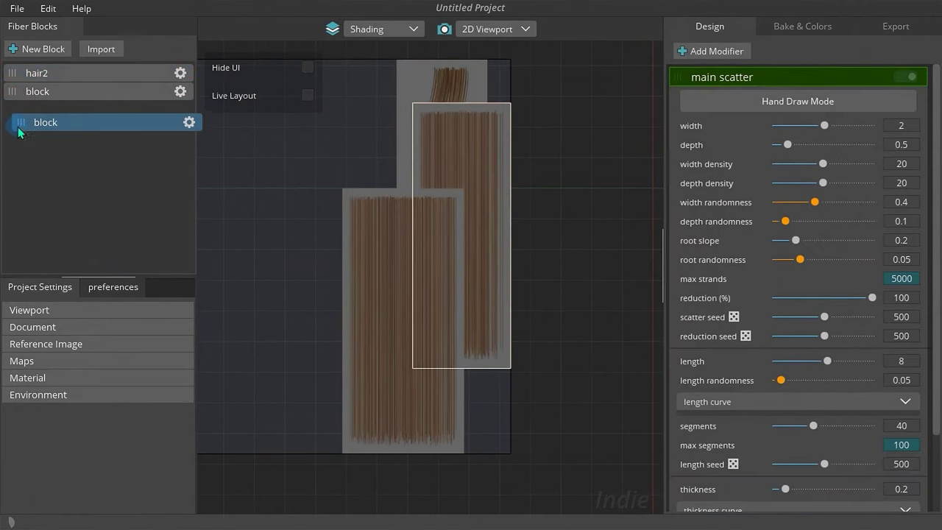
click(180, 110)
drag(63, 170, 59, 173)
click(308, 95)
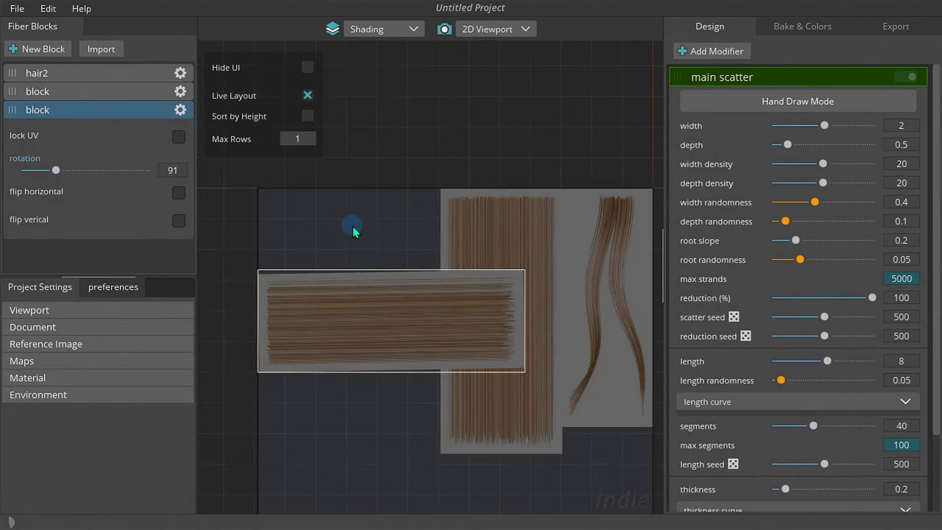